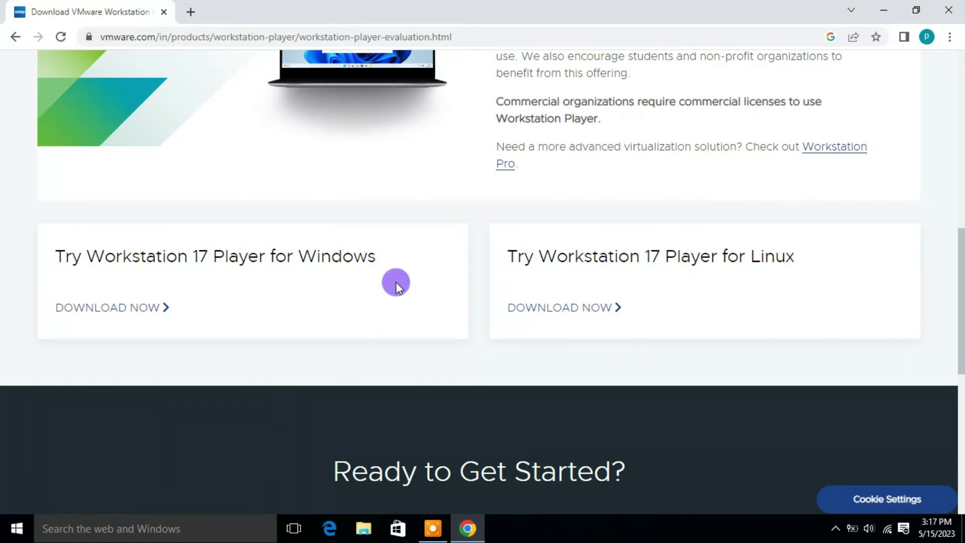
Start downloading Workstation 17 Player for Windows, and pause the download once it is under way
left_click(105, 307)
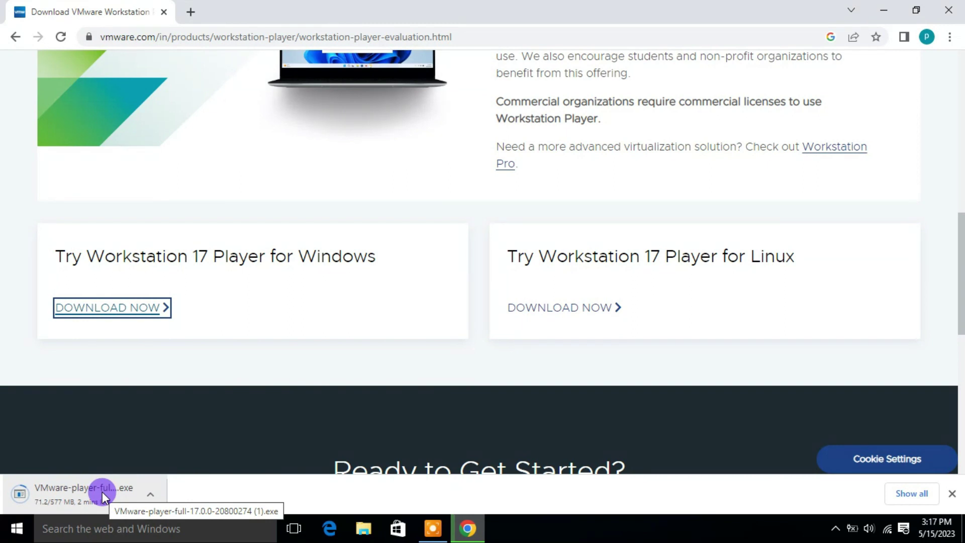
left_click(153, 499)
left_click(185, 431)
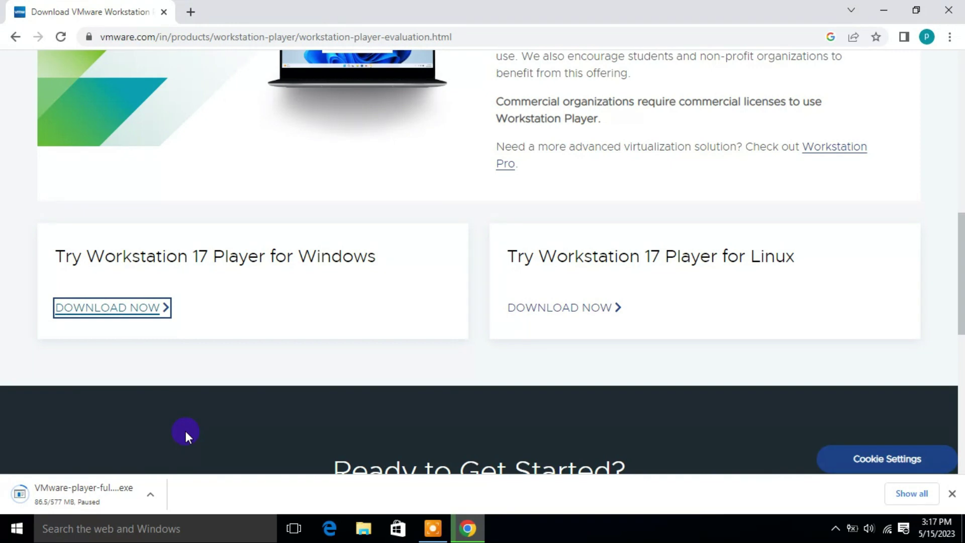
Show the download in its folder and run the existing VMware-player-full-17.0.0-20800274 installer
right_click(101, 484)
left_click(148, 457)
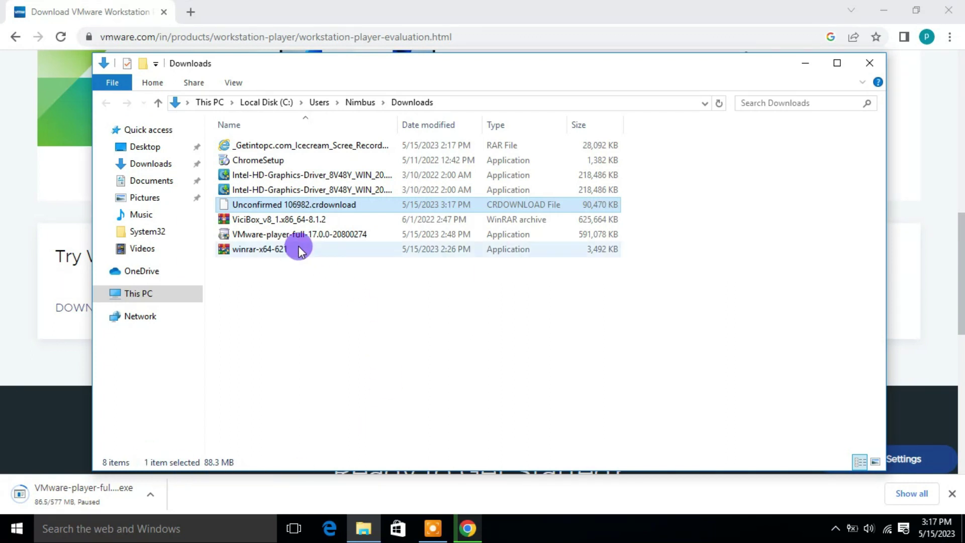
left_click(251, 235)
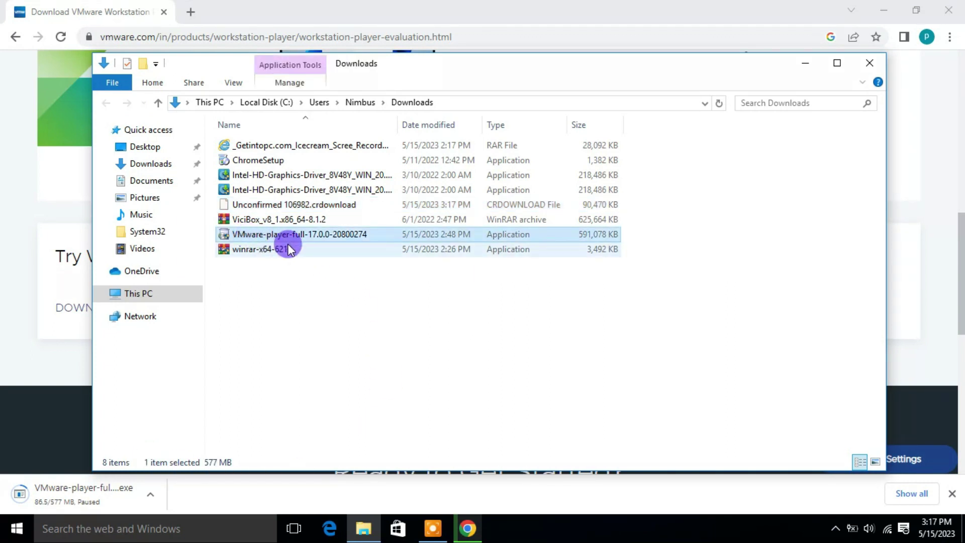
double_click(277, 235)
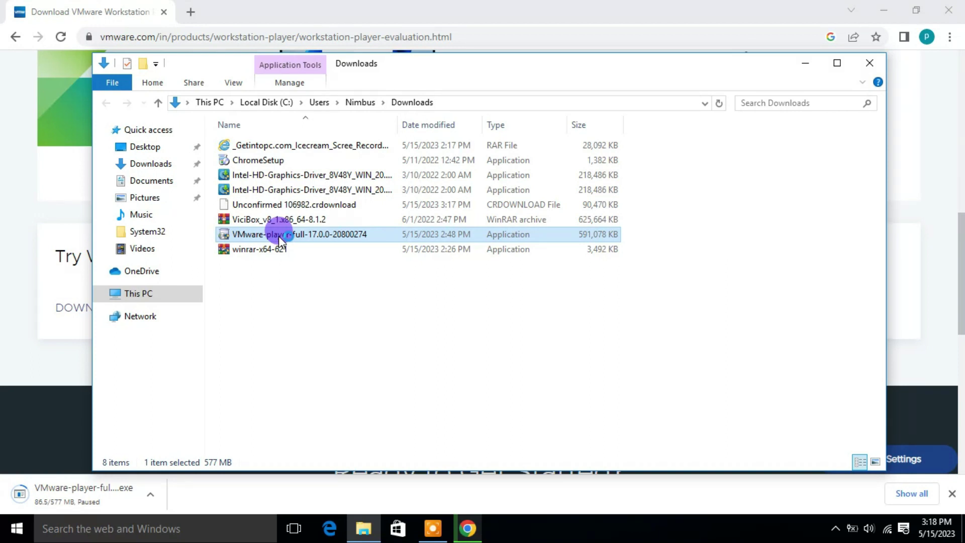
Minimize the open windows and open the properties of This PC to check the processor, memory and system type
left_click(802, 63)
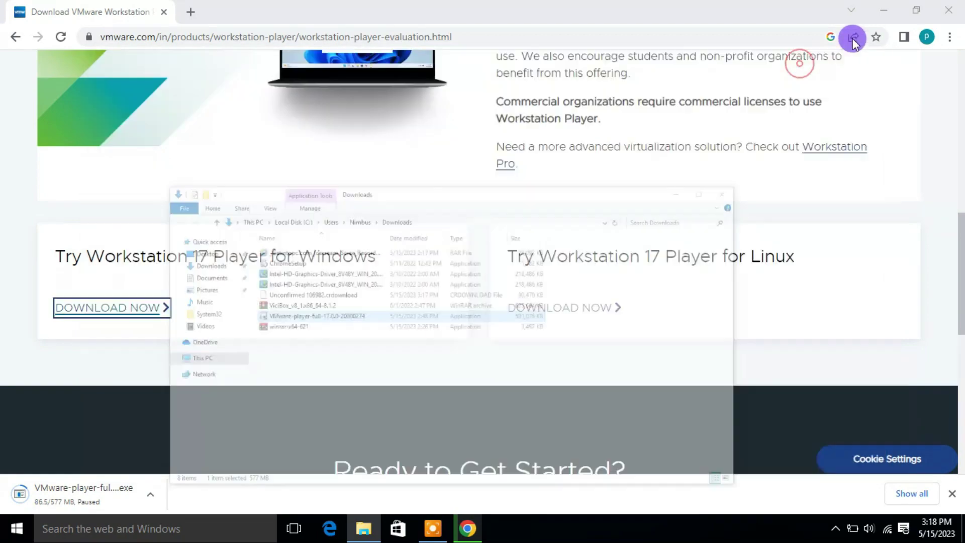
left_click(883, 11)
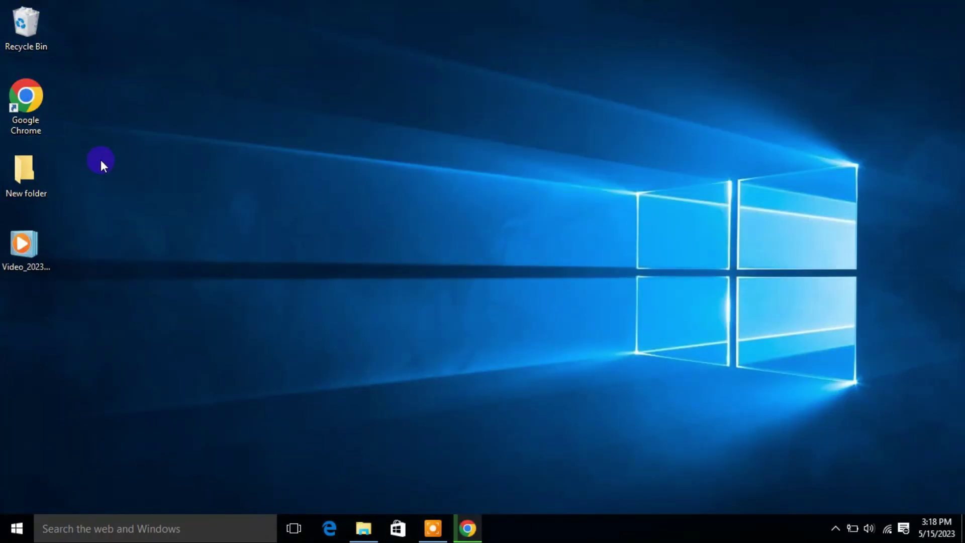
key("super+e")
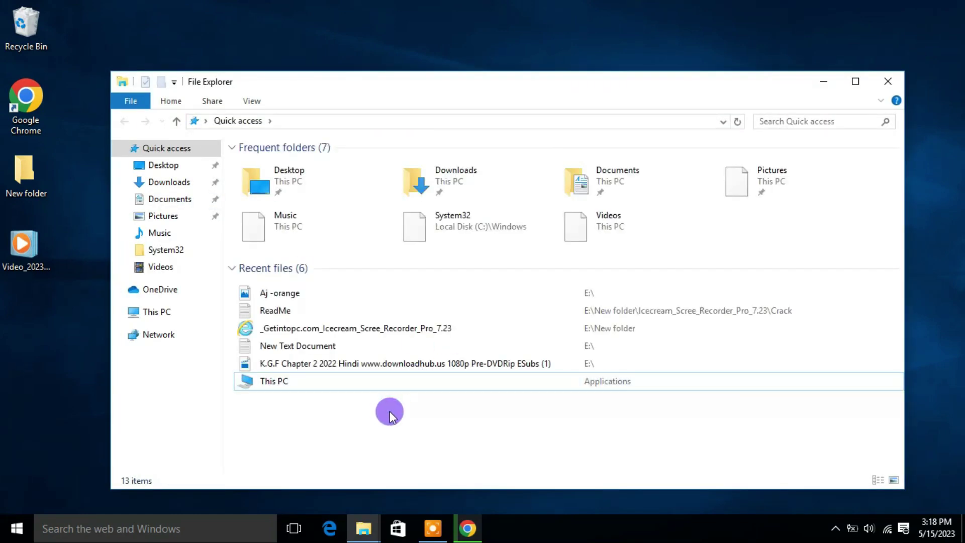
right_click(386, 410)
left_click(320, 381)
double_click(318, 379)
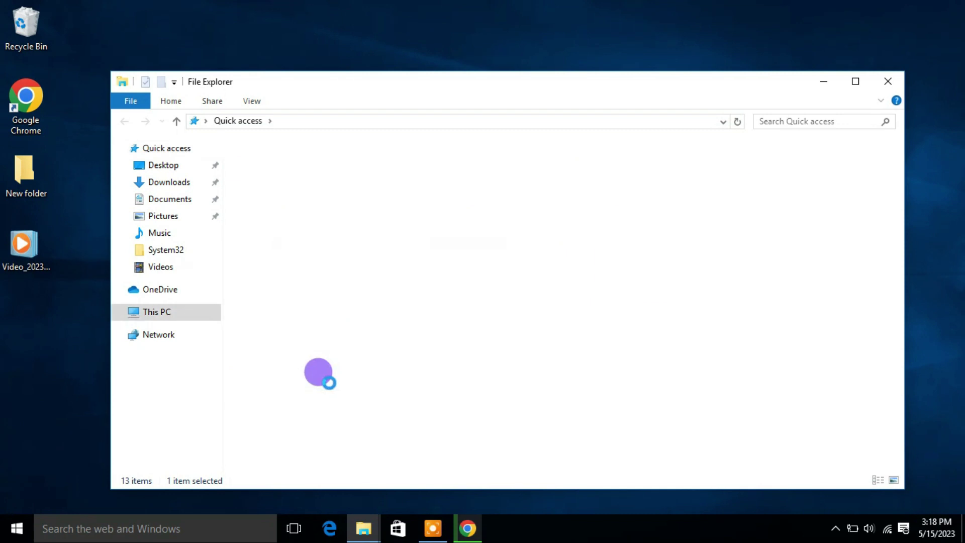
right_click(370, 339)
left_click(431, 489)
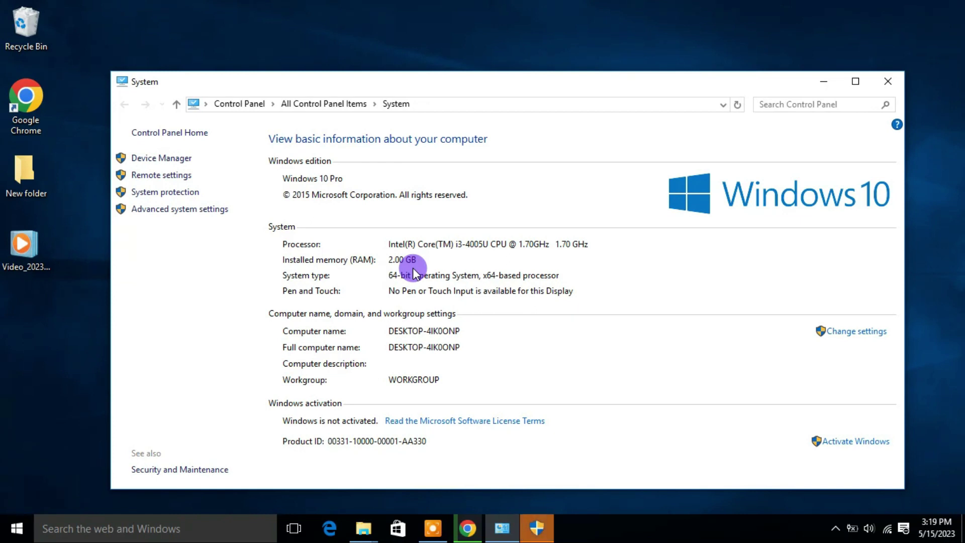
Allow the VMware installer to make changes to the computer, and close the System window
left_click(537, 527)
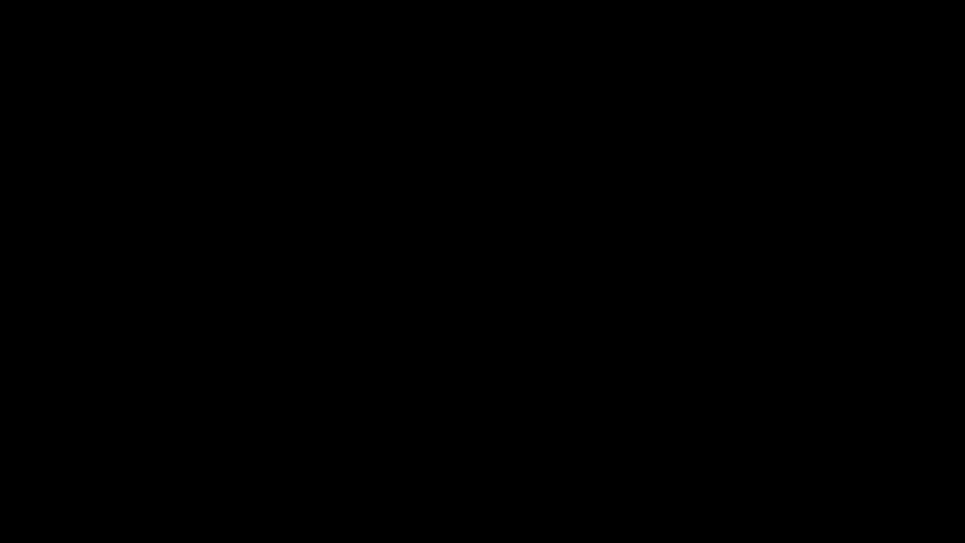
left_click(538, 295)
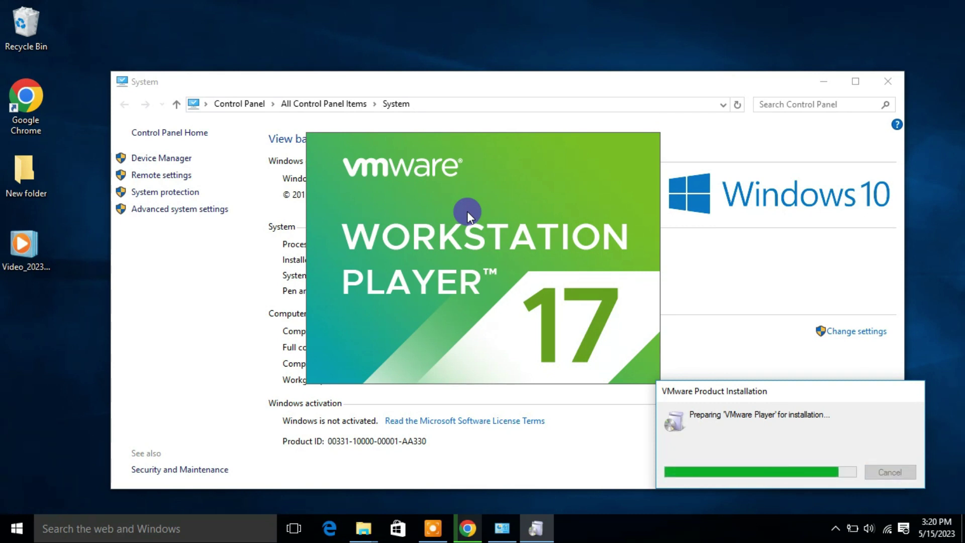
left_click(887, 83)
left_click(886, 83)
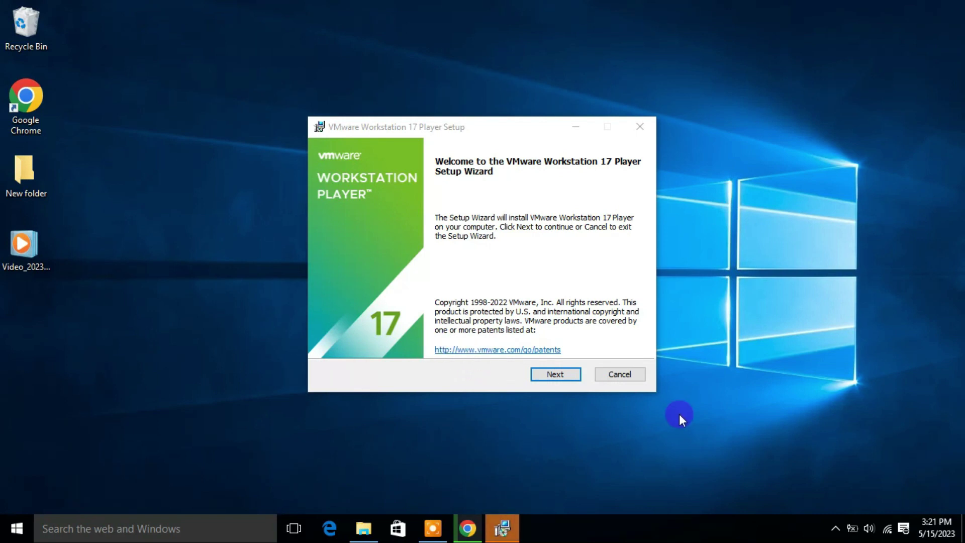
Begin the VMware Workstation 17 Player setup and accept the terms of the license agreement
left_click(555, 373)
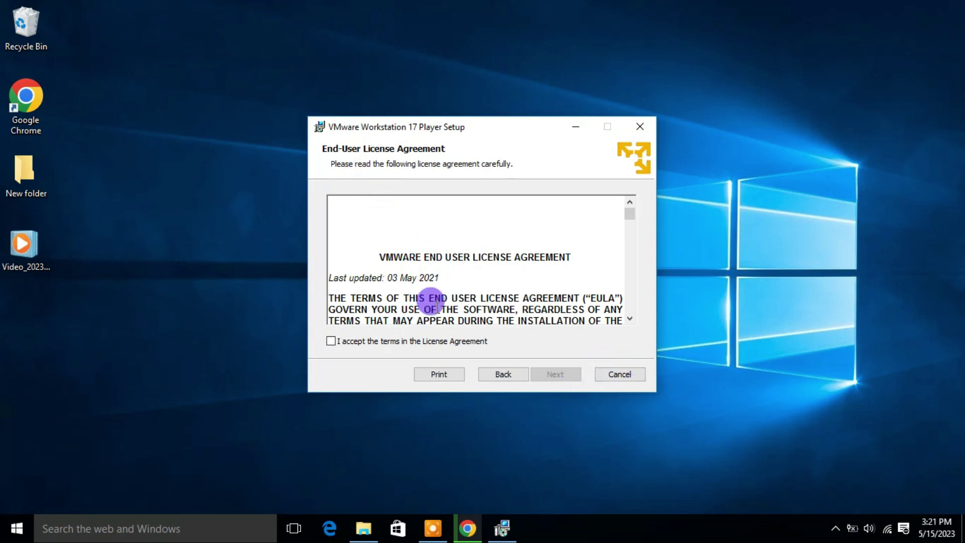
left_click(414, 340)
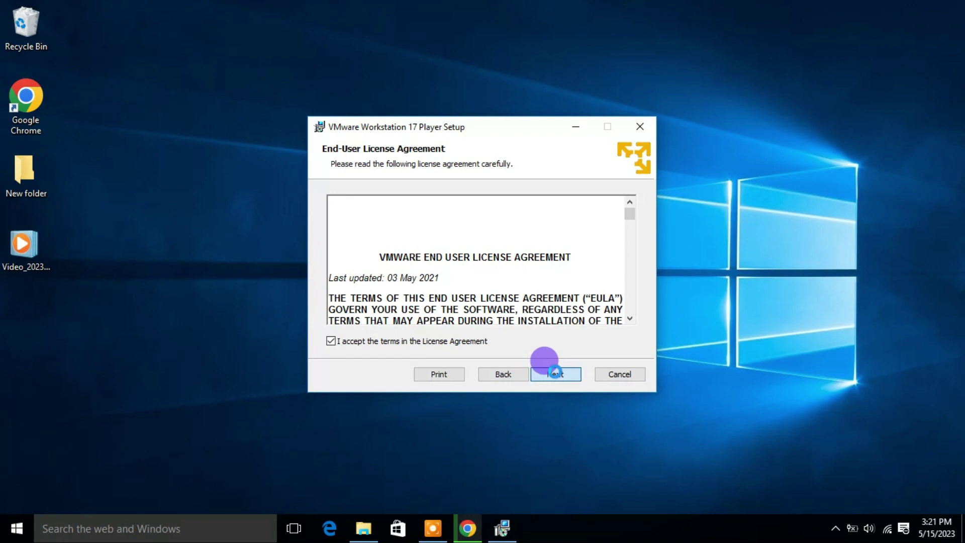
left_click(554, 373)
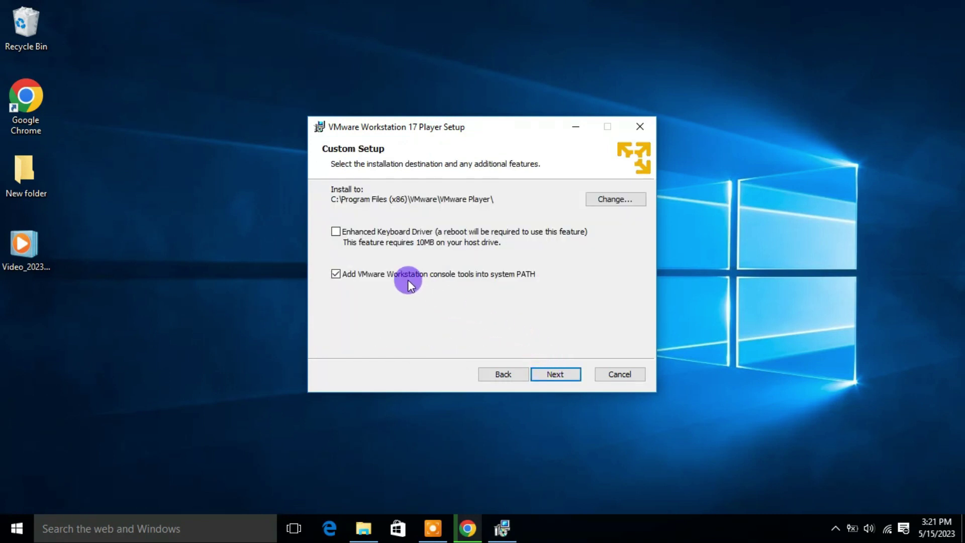
Install VMware Workstation 17 Player with the default destination, user experience and shortcut options, and finish the setup wizard
left_click(547, 376)
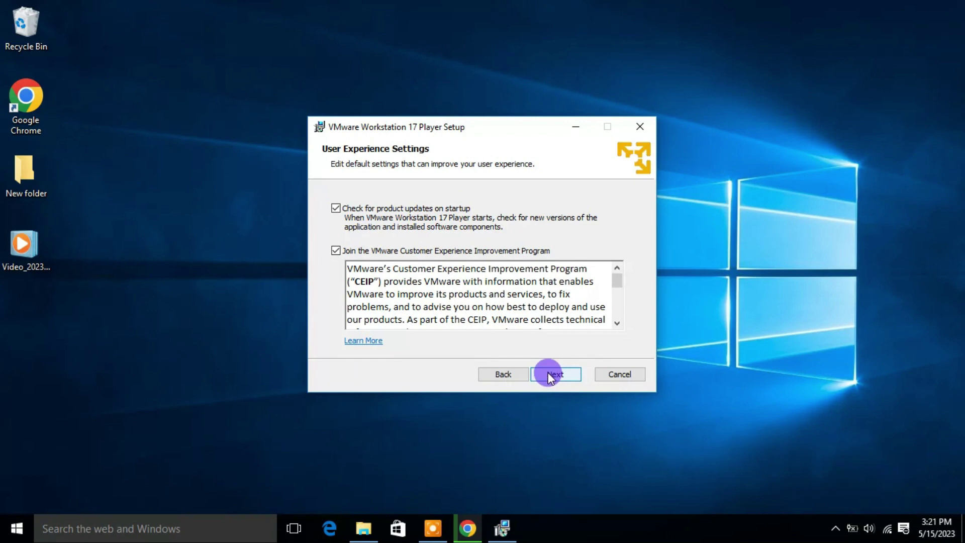
left_click(547, 375)
left_click(547, 374)
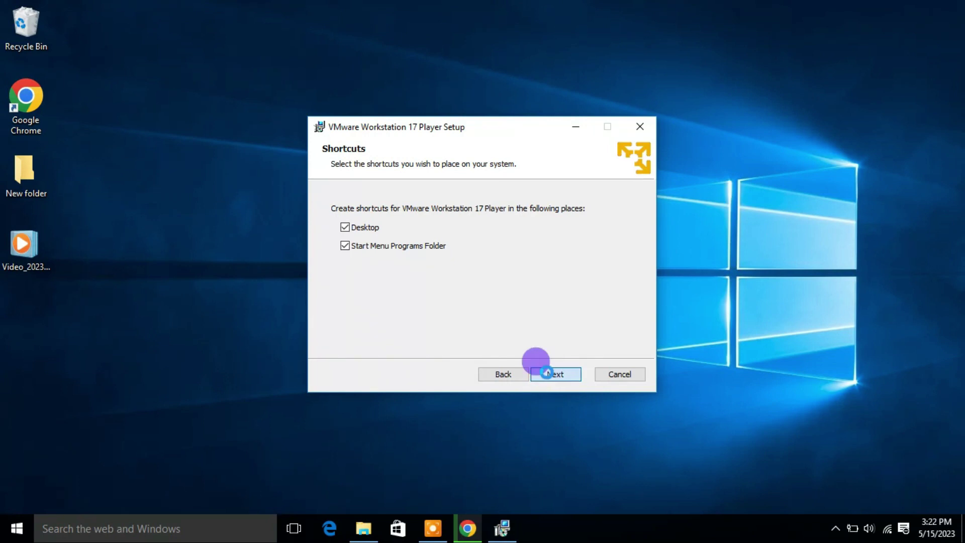
left_click(550, 373)
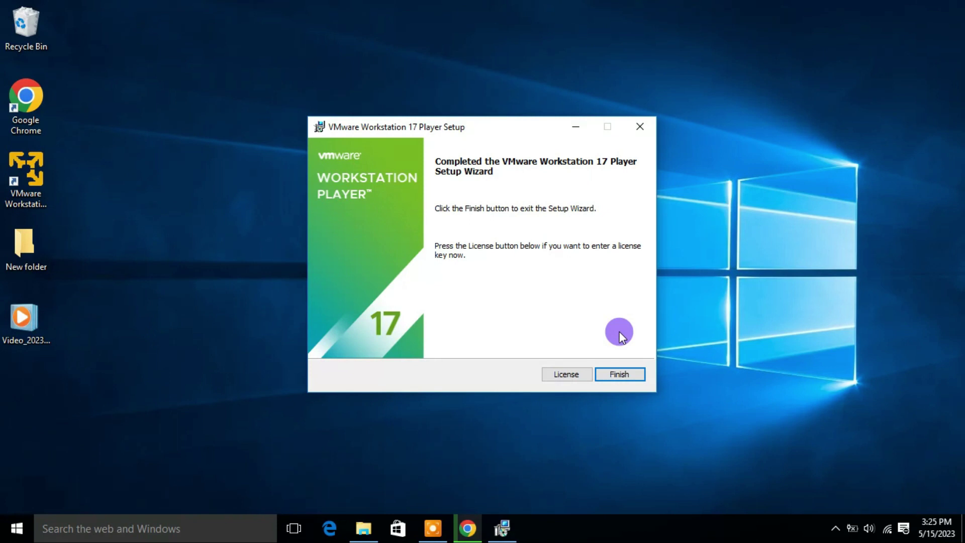
left_click(619, 375)
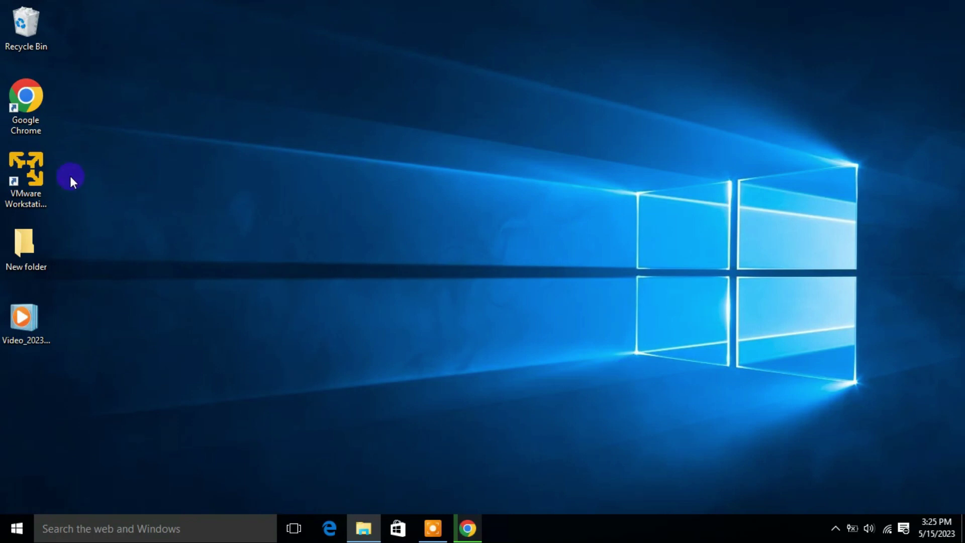
Open VMware Workstation 17 Player in a maximized window and remove the vicibox virtual machine from the library
left_click(22, 180)
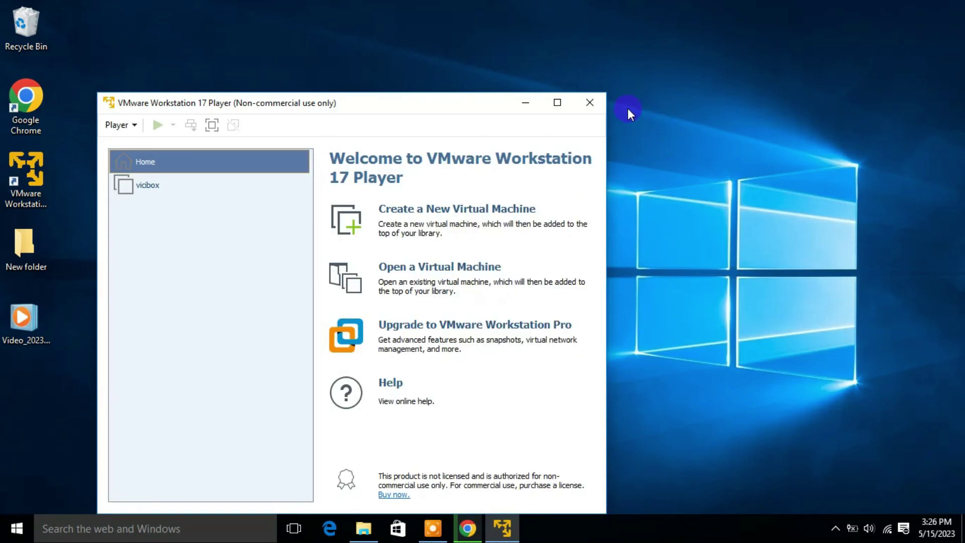
left_click(557, 103)
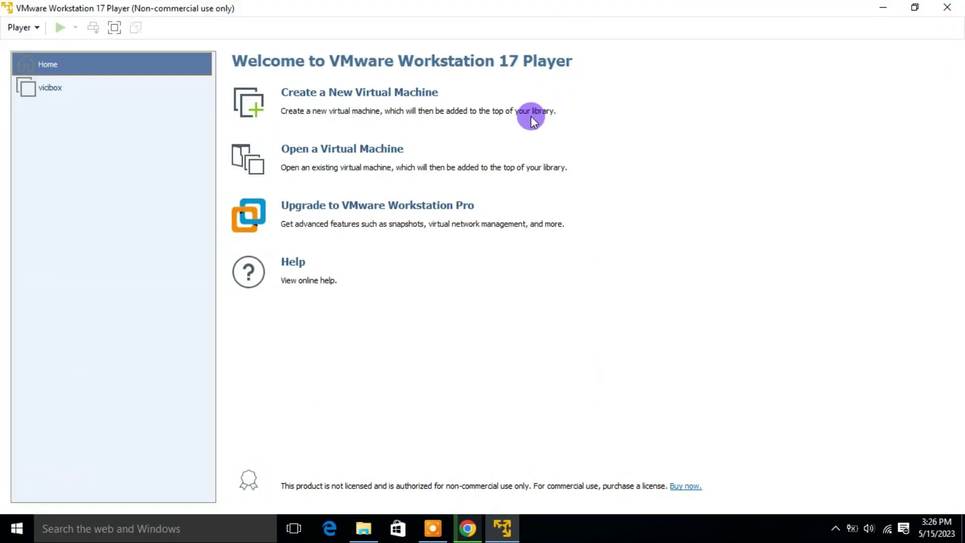
left_click(66, 85)
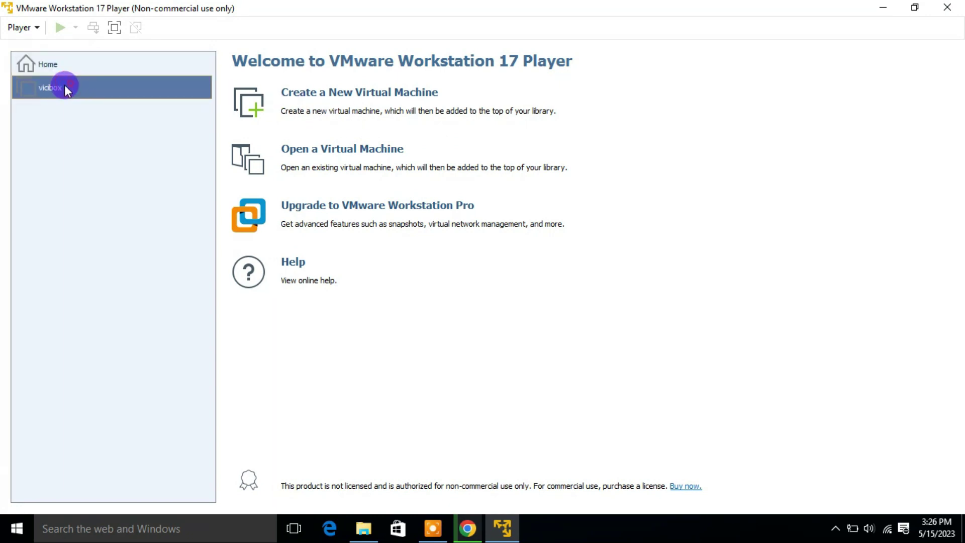
right_click(68, 88)
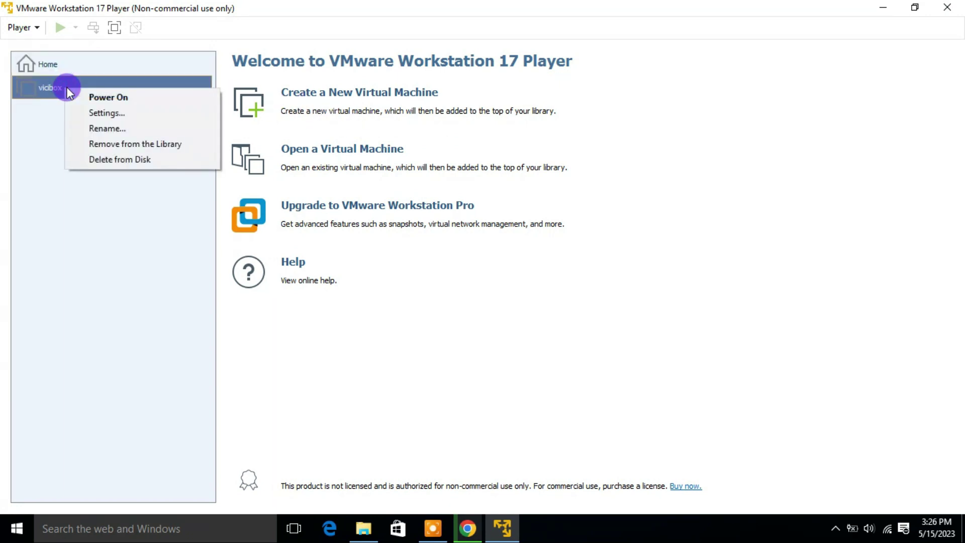
left_click(134, 144)
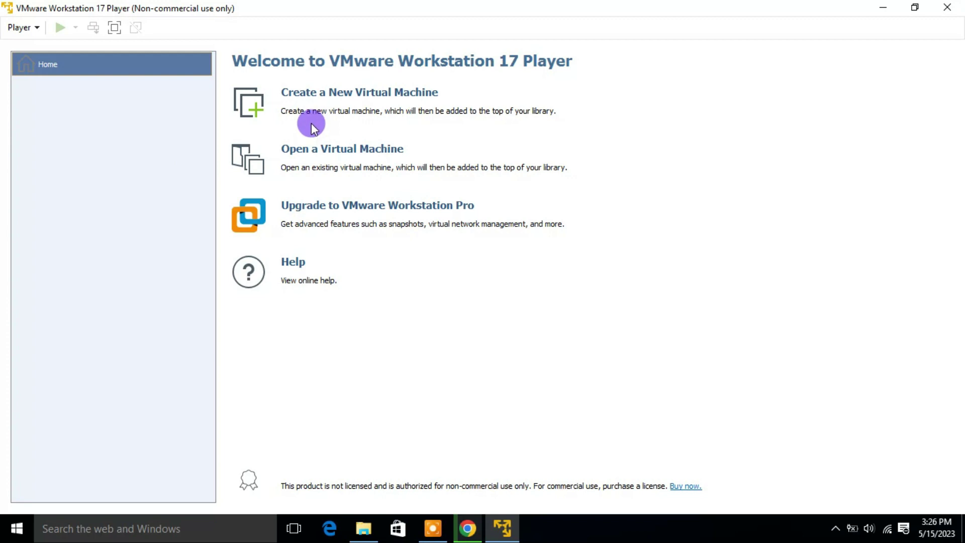
Create a virtual machine from the ViciBox_v8_1 iso with a 20 GB disk split into multiple files, and try to power it on
left_click(330, 93)
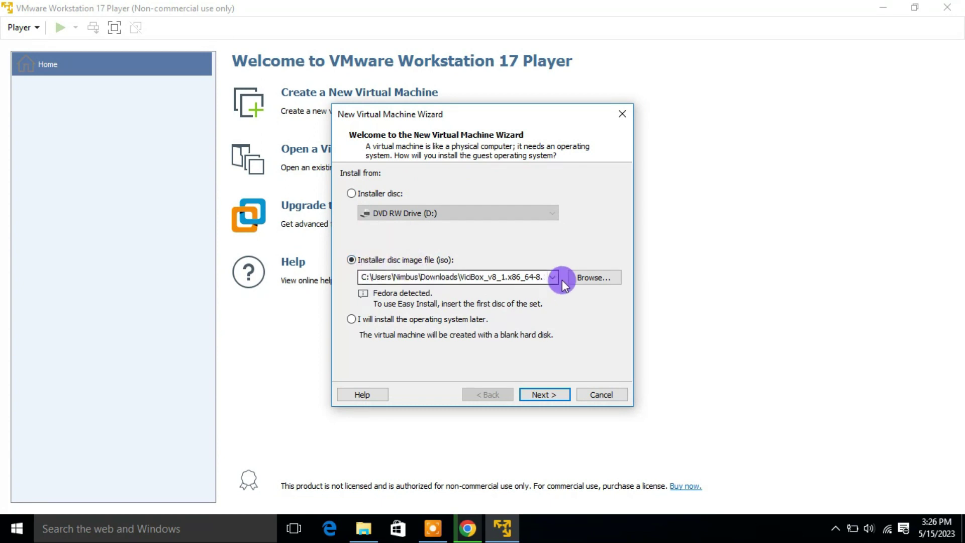
left_click(554, 392)
left_click(553, 393)
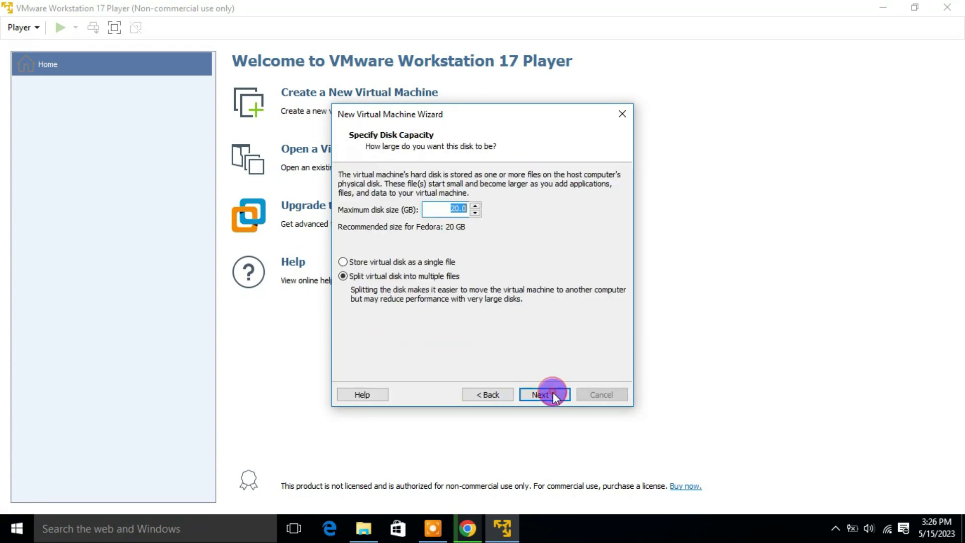
left_click(552, 393)
left_click(542, 392)
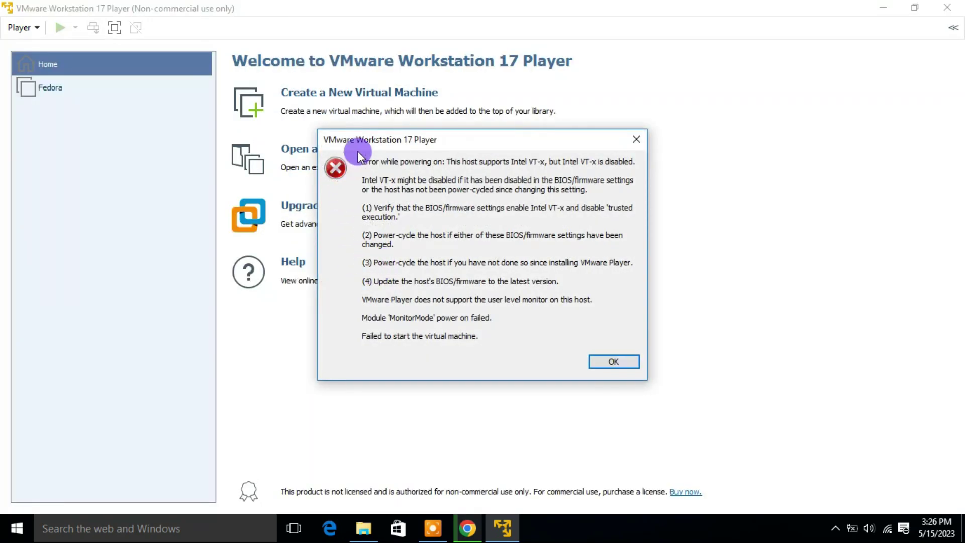
left_click_drag(374, 141, 407, 103)
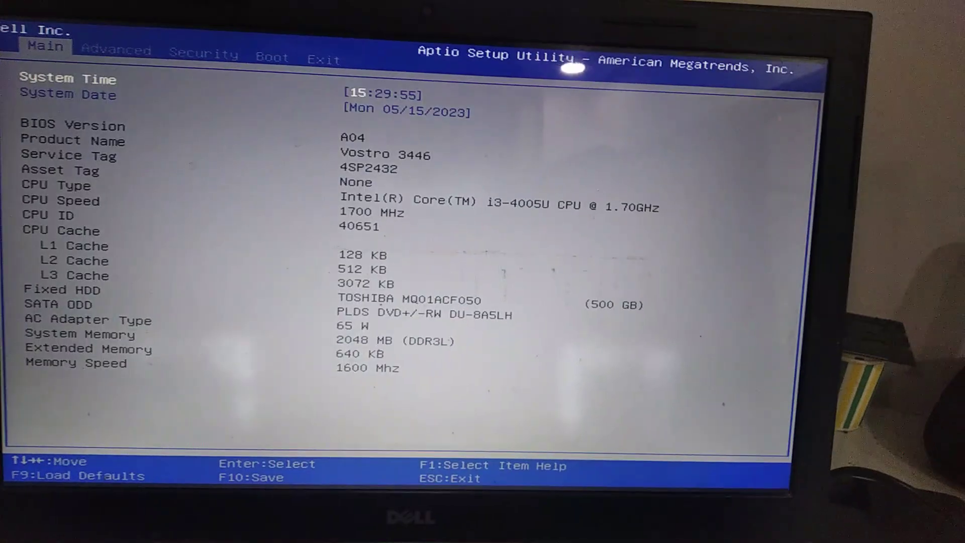
Set Virtualization to Enabled in the advanced BIOS settings, then save the configuration and reset the computer
key("Right")
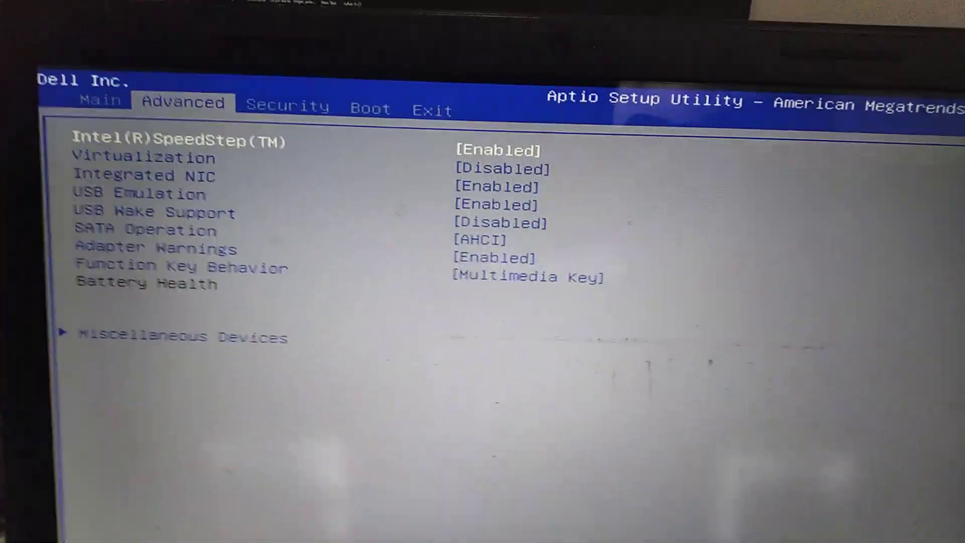
key("Down")
key("Return")
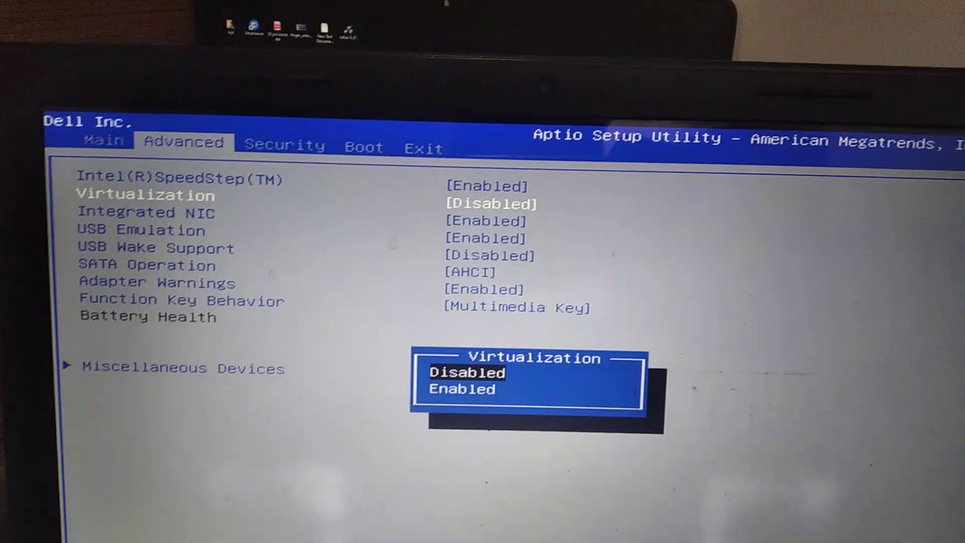
key("Down")
key("Return")
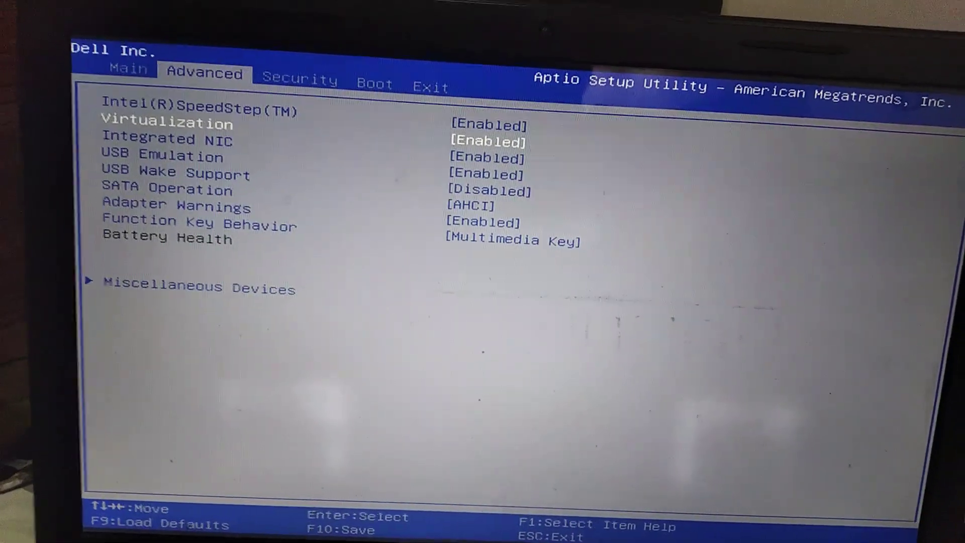
key("F10")
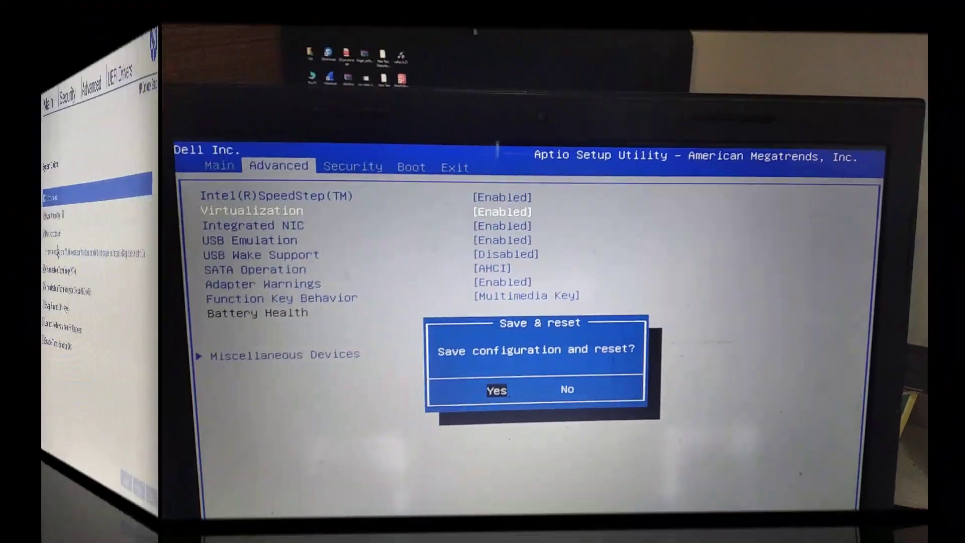
key("Return")
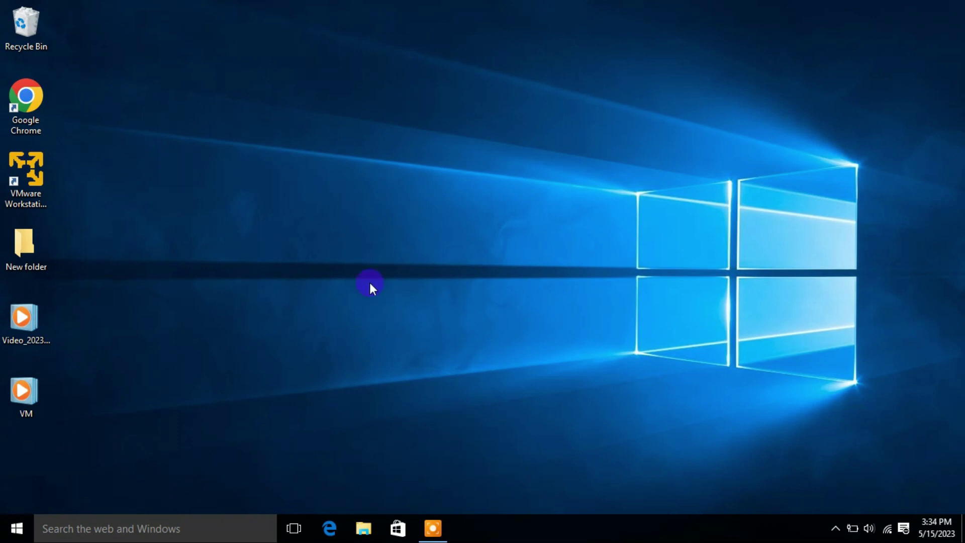
Open VMware Workstation 17 Player from the desktop and maximize its window
left_click(41, 170)
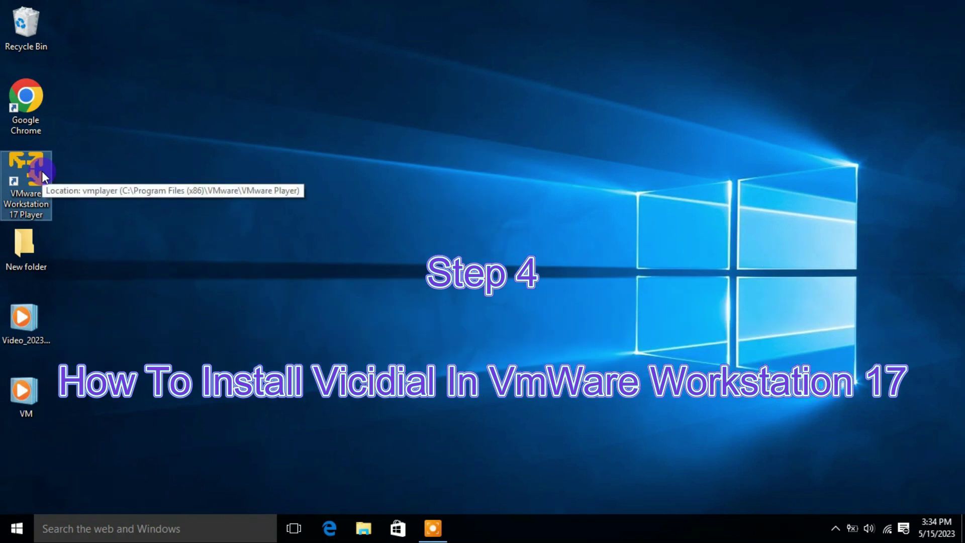
double_click(42, 172)
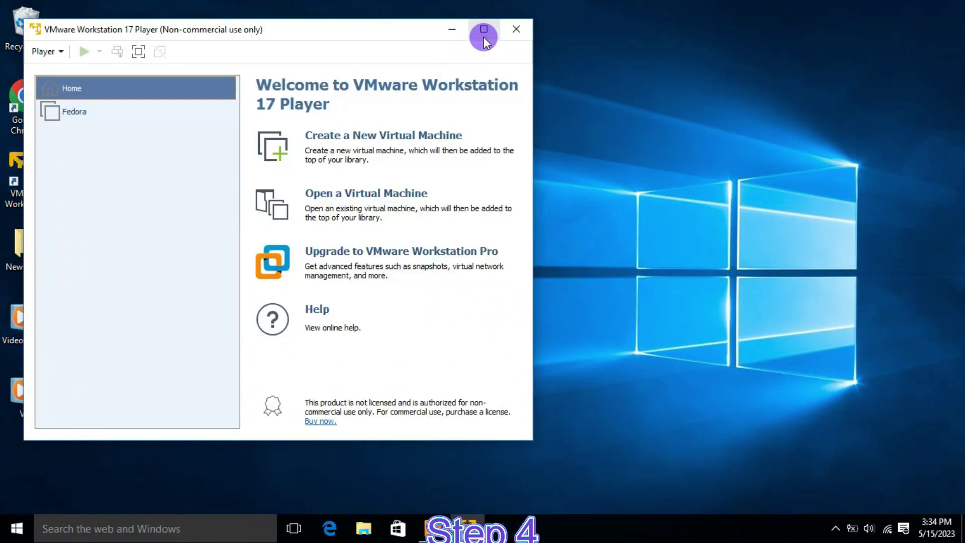
left_click(484, 36)
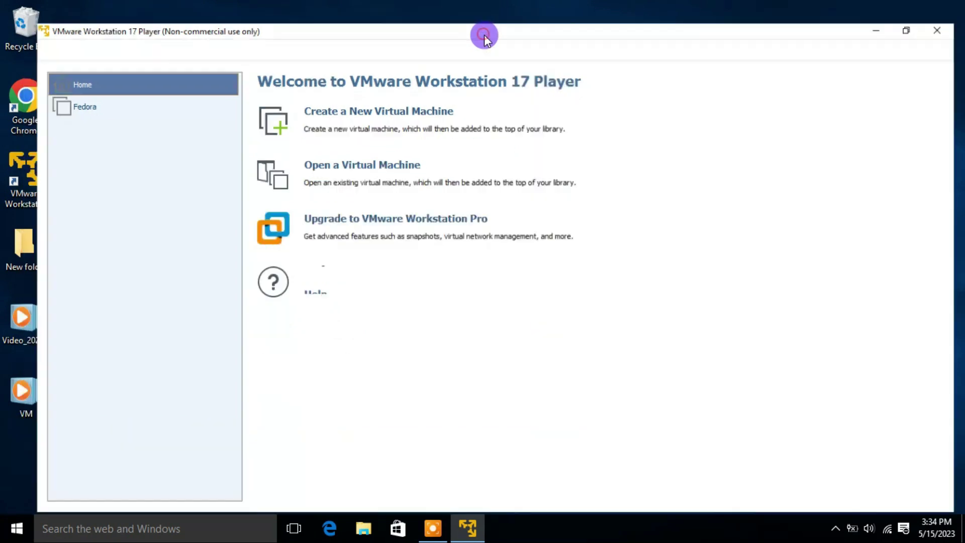
Delete the Fedora virtual machine permanently from disk
left_click(65, 88)
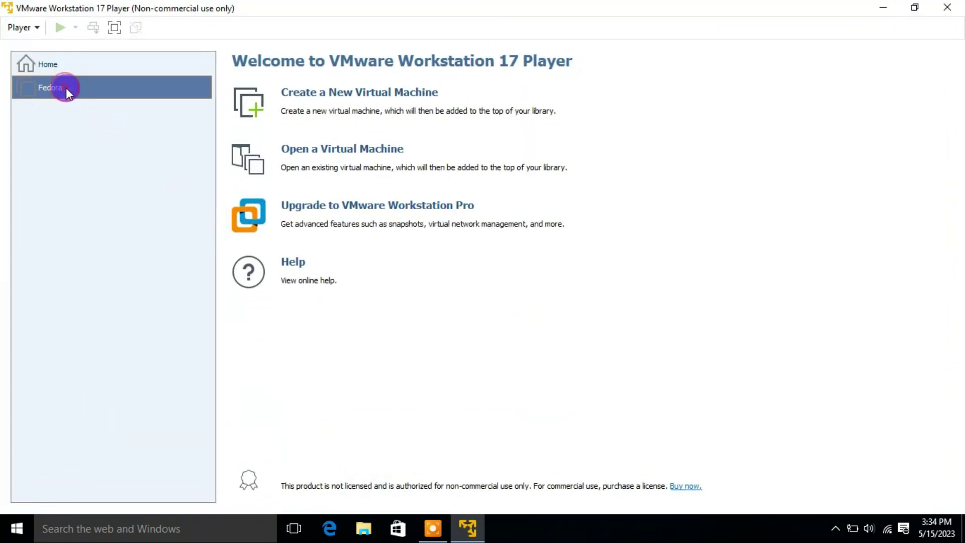
right_click(65, 88)
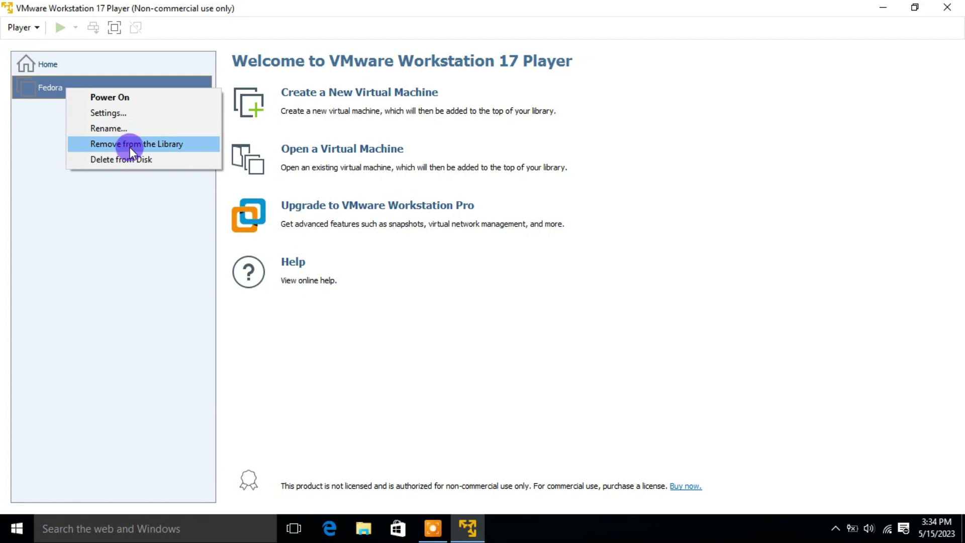
left_click(209, 189)
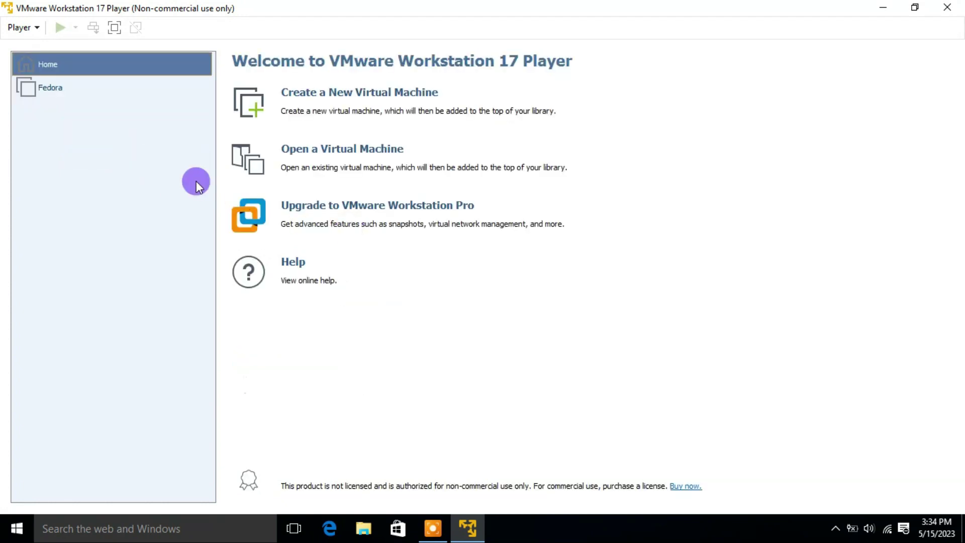
left_click(53, 93)
right_click(53, 91)
left_click(107, 177)
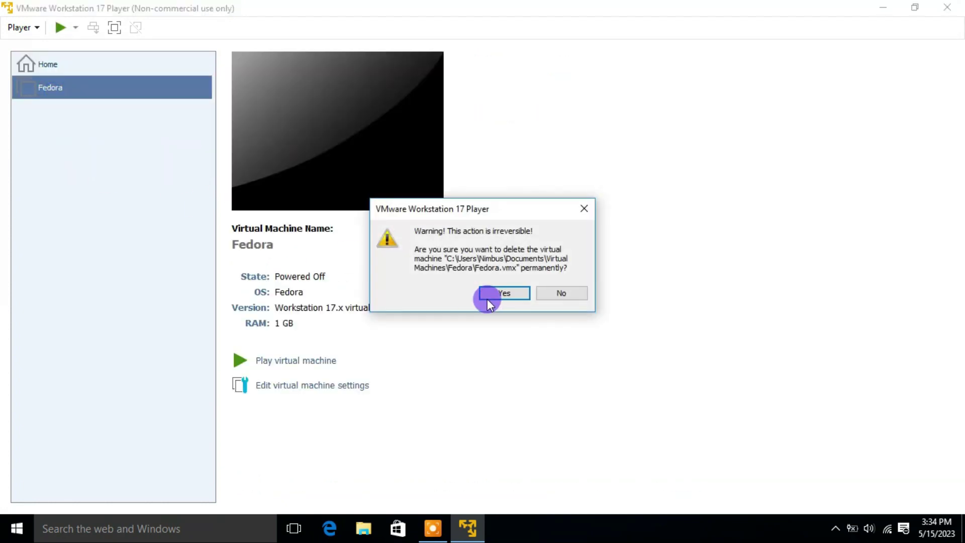
left_click(502, 293)
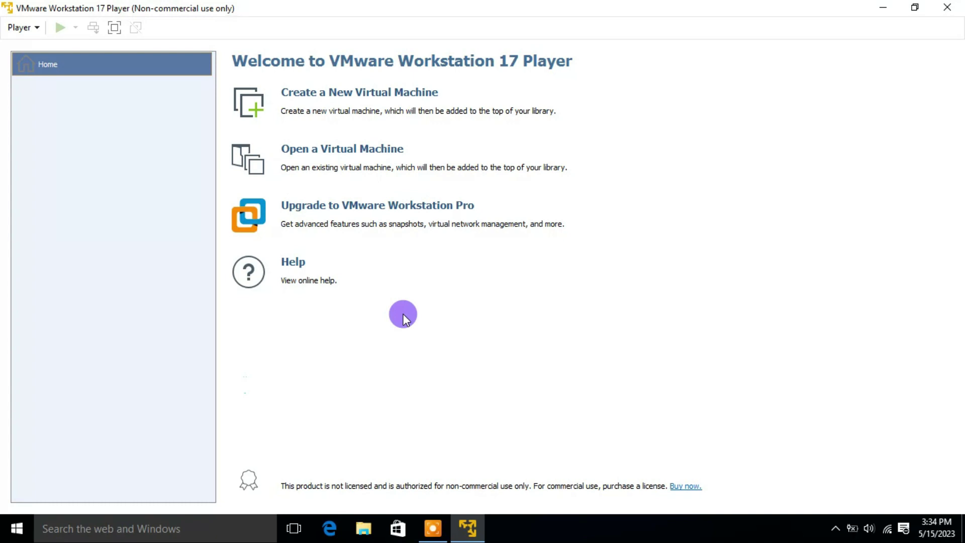
Start creating a new virtual machine with the ViciBox_v8_1.x86_64-8.1.2 iso from Downloads as its installer image
left_click(366, 101)
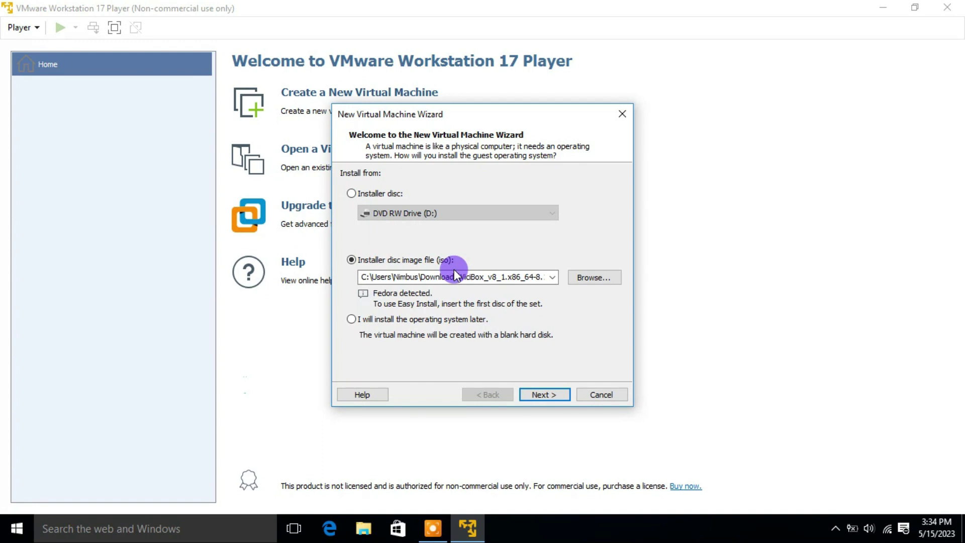
left_click_drag(461, 274, 581, 282)
left_click(580, 278)
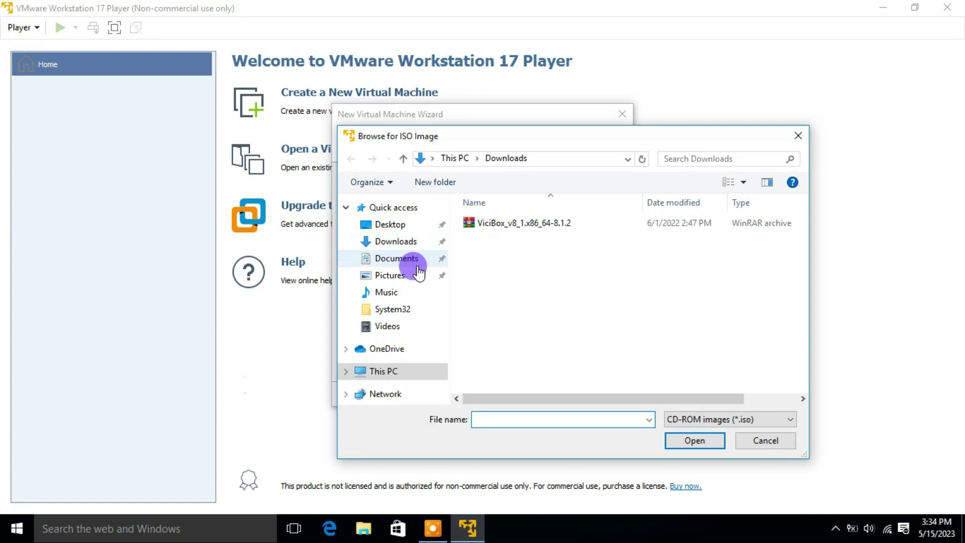
left_click(394, 240)
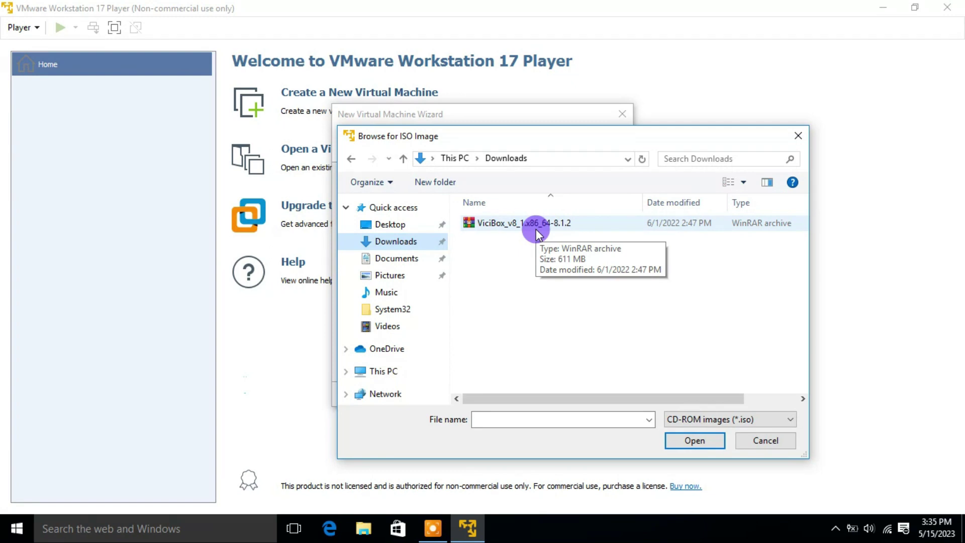
left_click(513, 225)
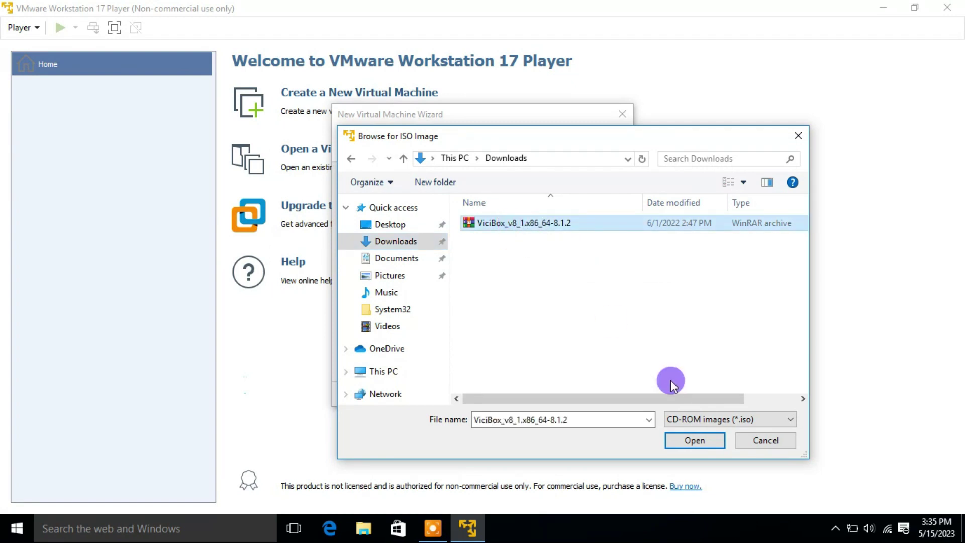
left_click(694, 441)
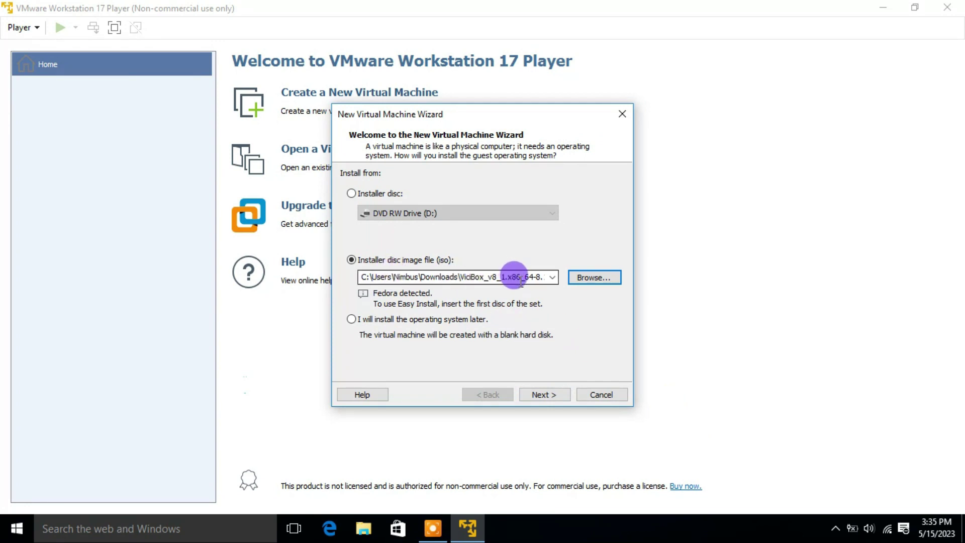
left_click(544, 395)
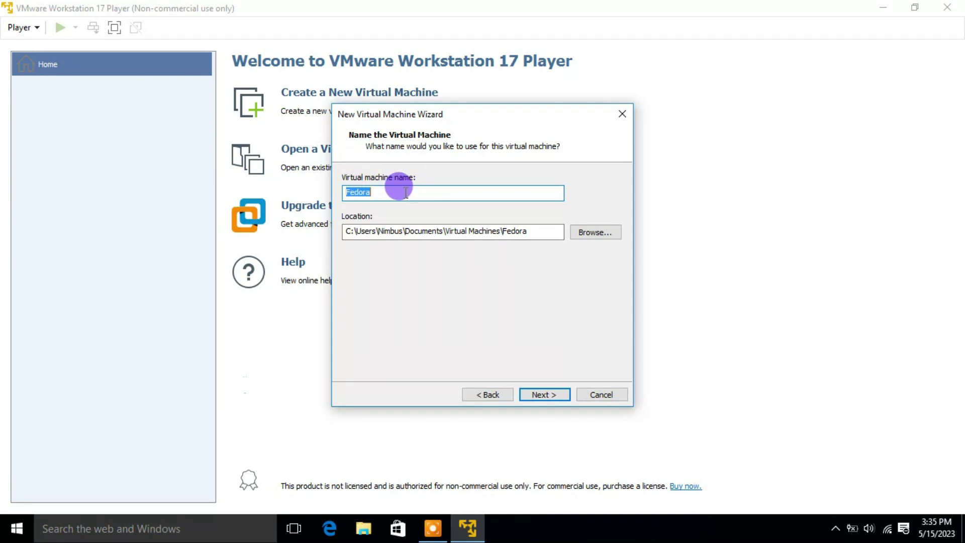
Name the virtual machine Vicidial and set its maximum disk size to 40 GB, split into multiple files
type("Vi")
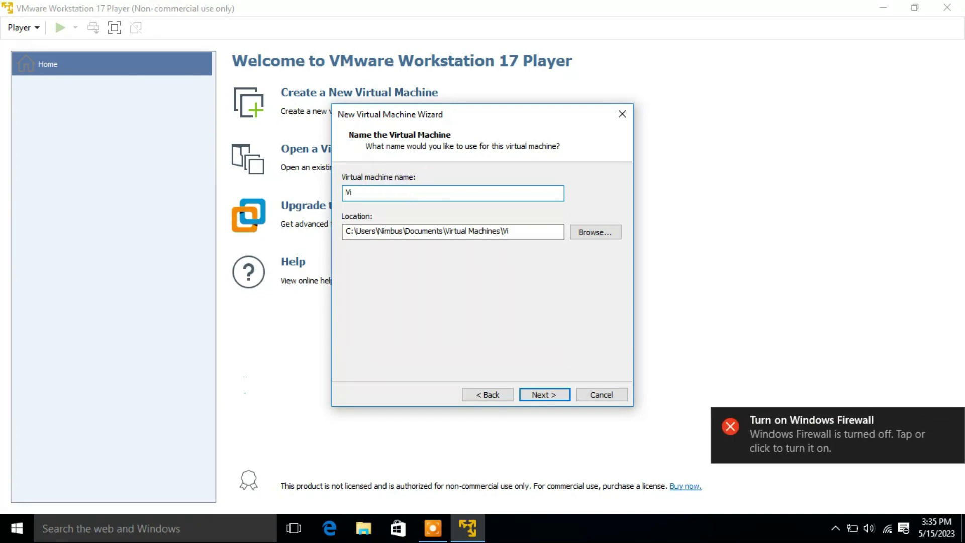
type("cidial")
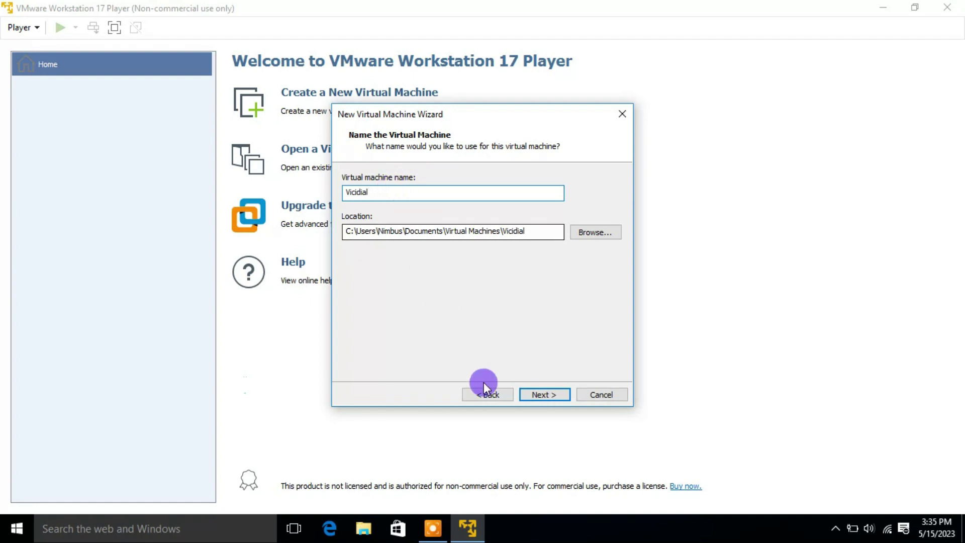
left_click(544, 394)
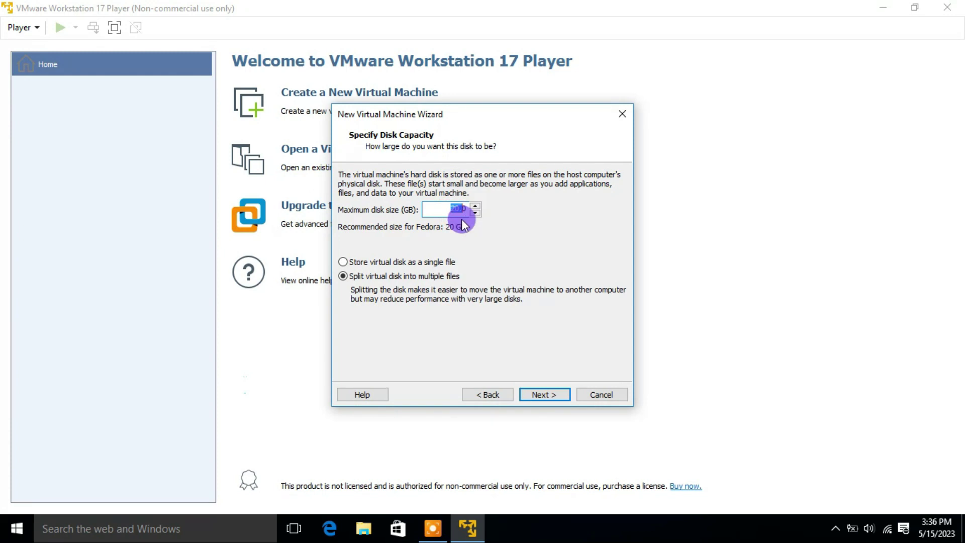
type("400")
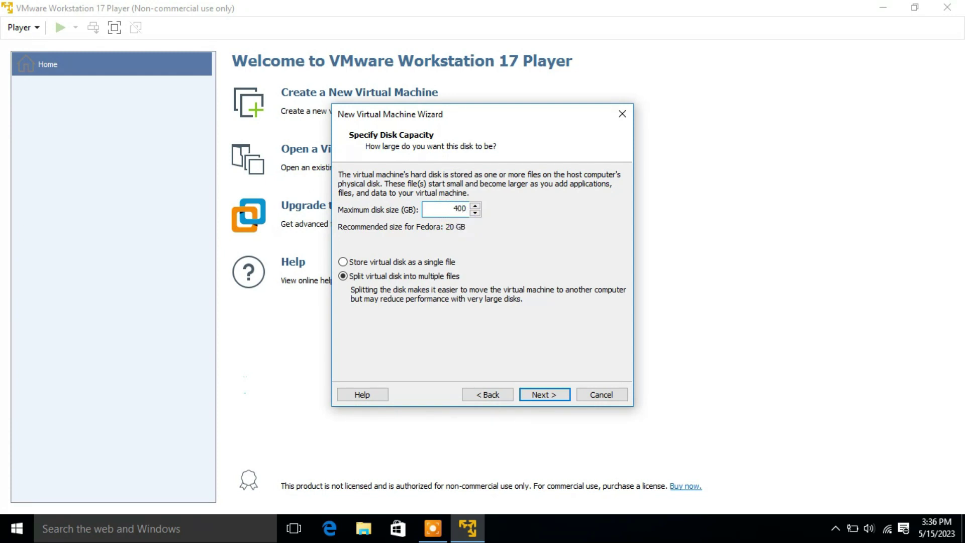
key("BackSpace")
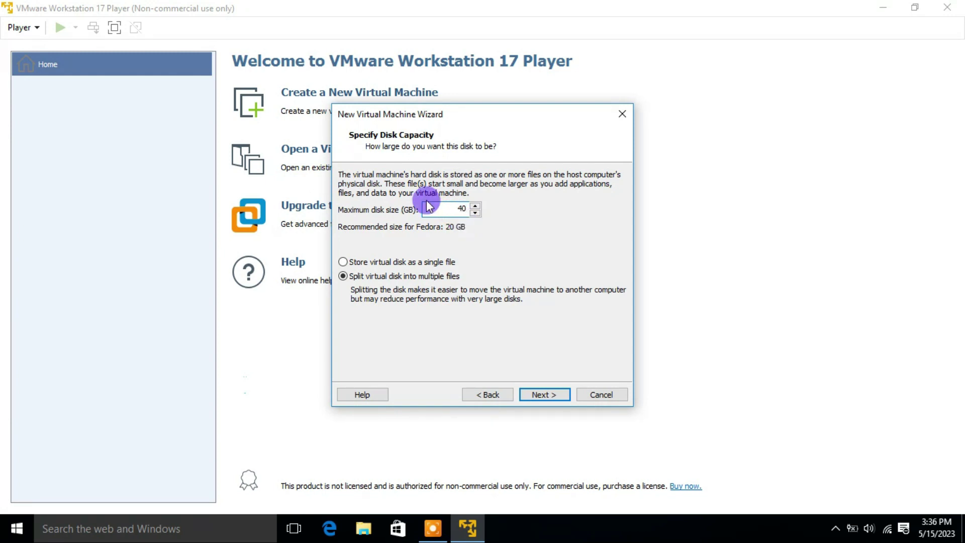
double_click(470, 215)
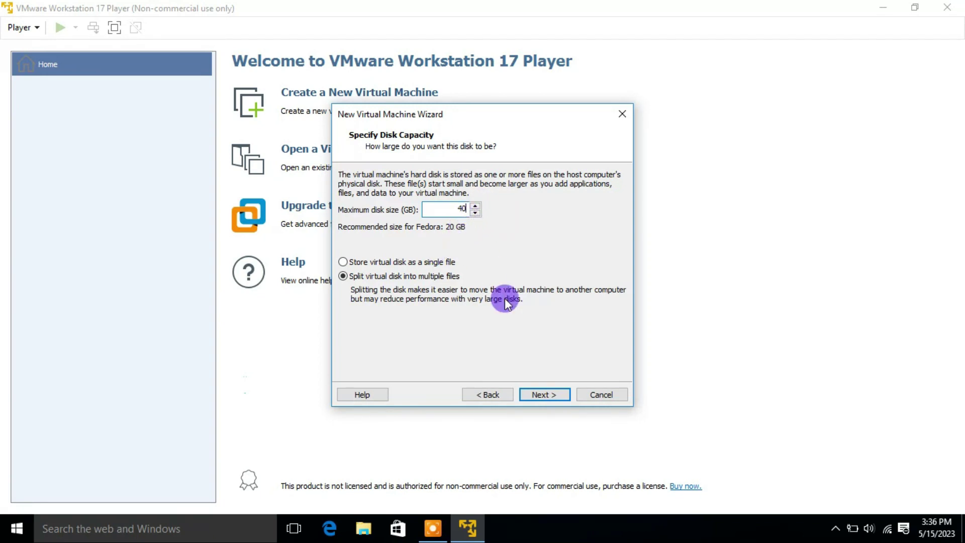
left_click(547, 395)
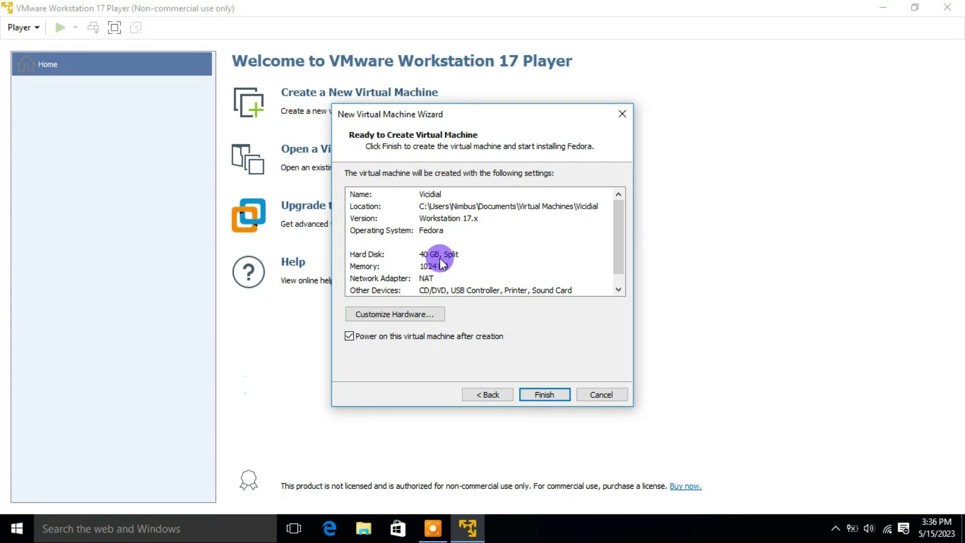
Examine the processor core and memory settings in the new virtual machine's hardware configuration
left_click(412, 314)
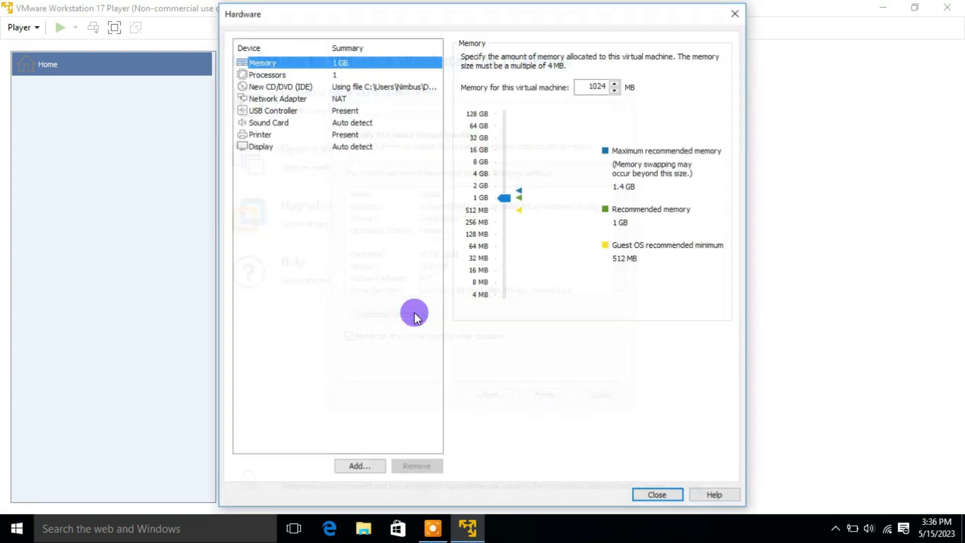
left_click(271, 75)
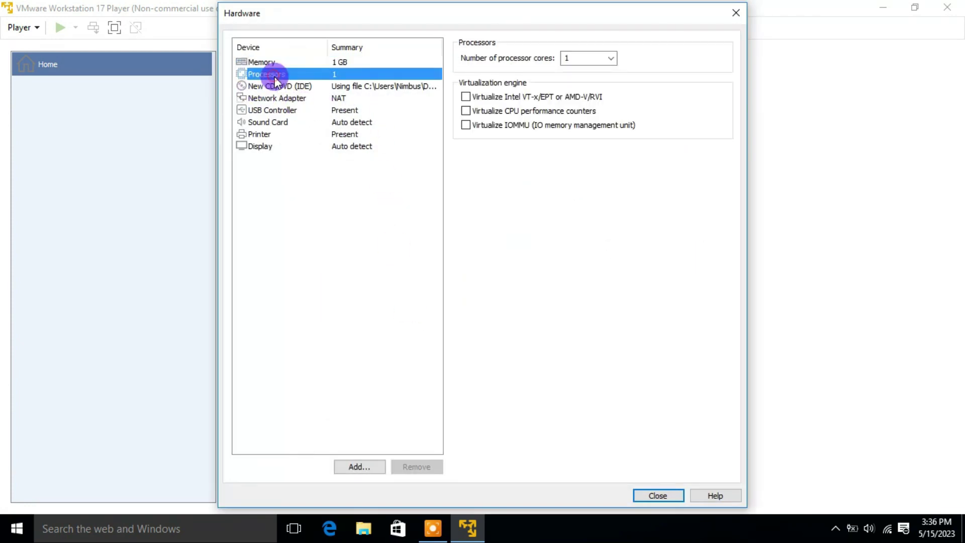
left_click(589, 59)
left_click(610, 59)
left_click(610, 60)
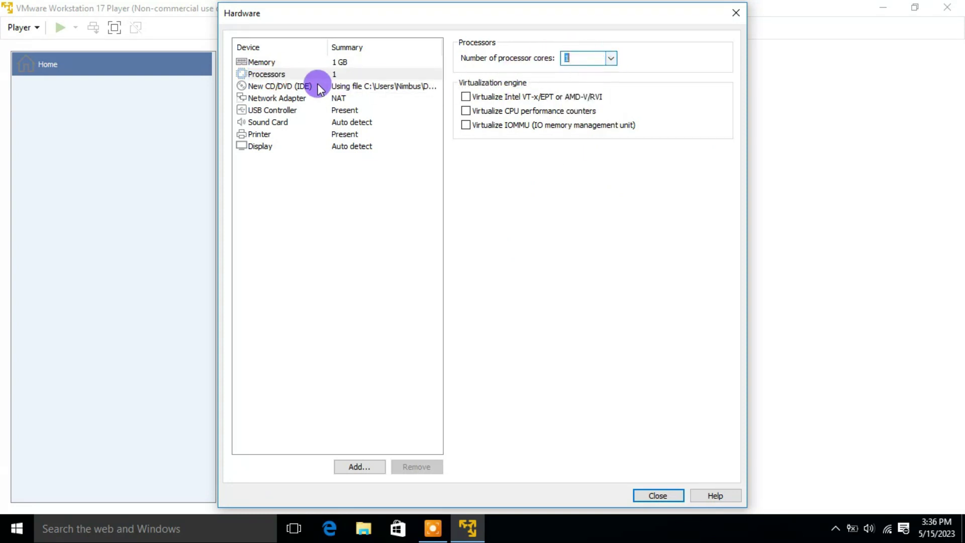
left_click(275, 62)
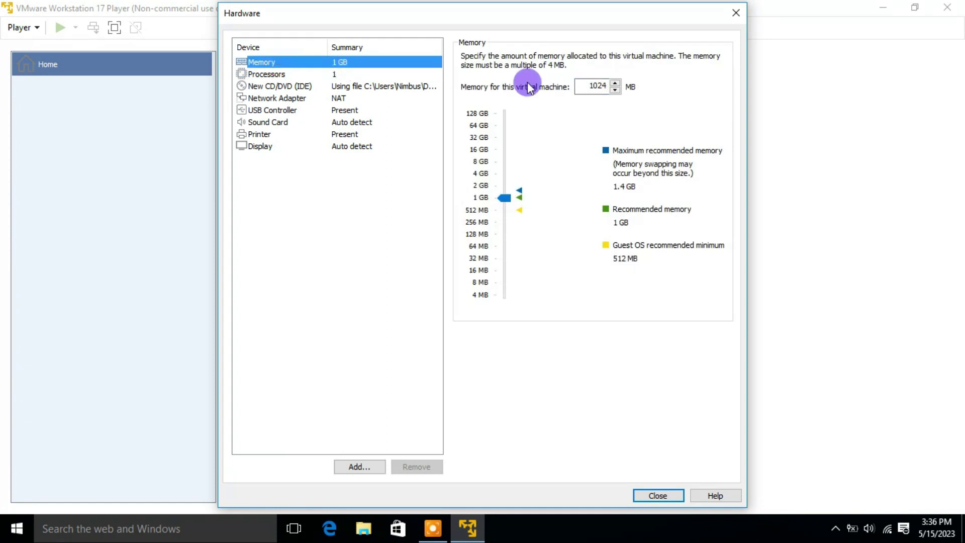
left_click(734, 14)
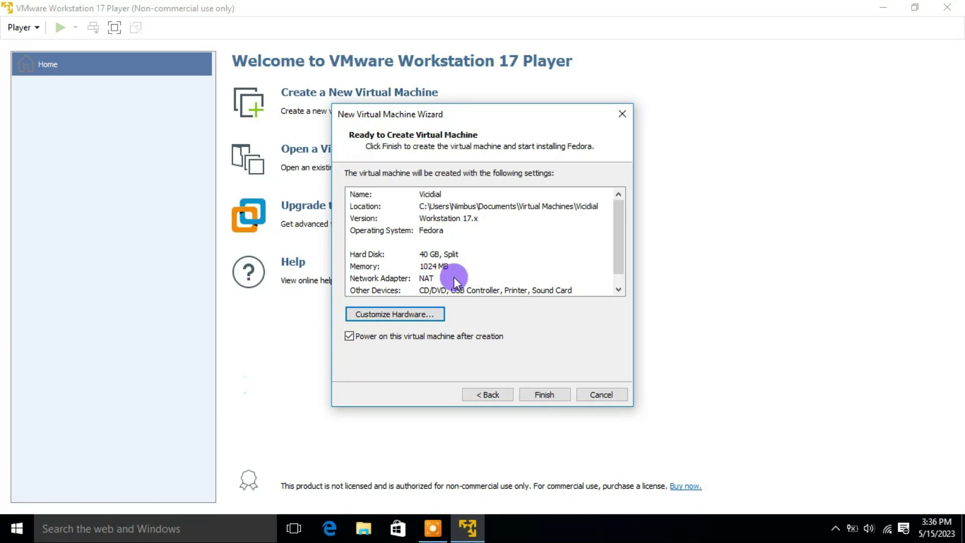
Finish creating the Vicidial virtual machine, power it on and boot the ViciBox_v8_1 entry
left_click(545, 396)
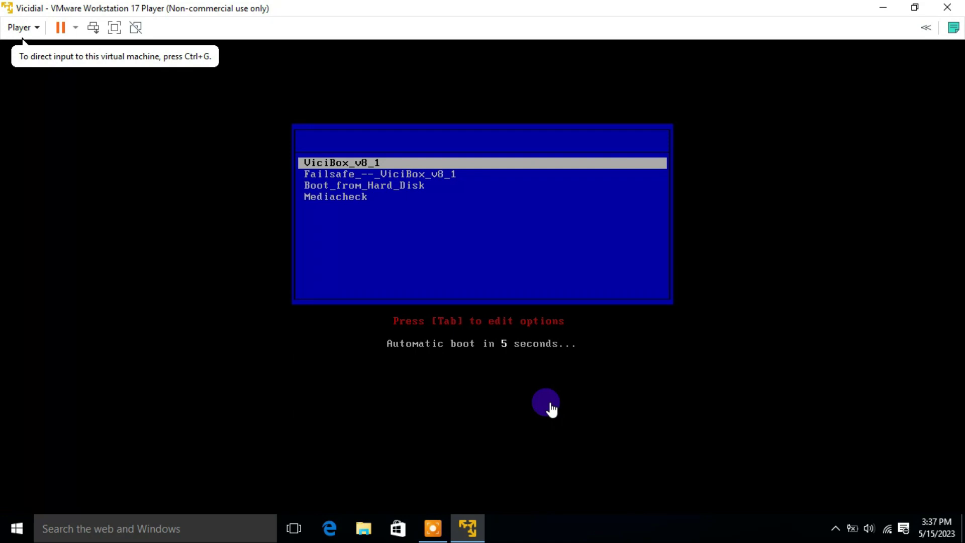
left_click(551, 407)
key("Return")
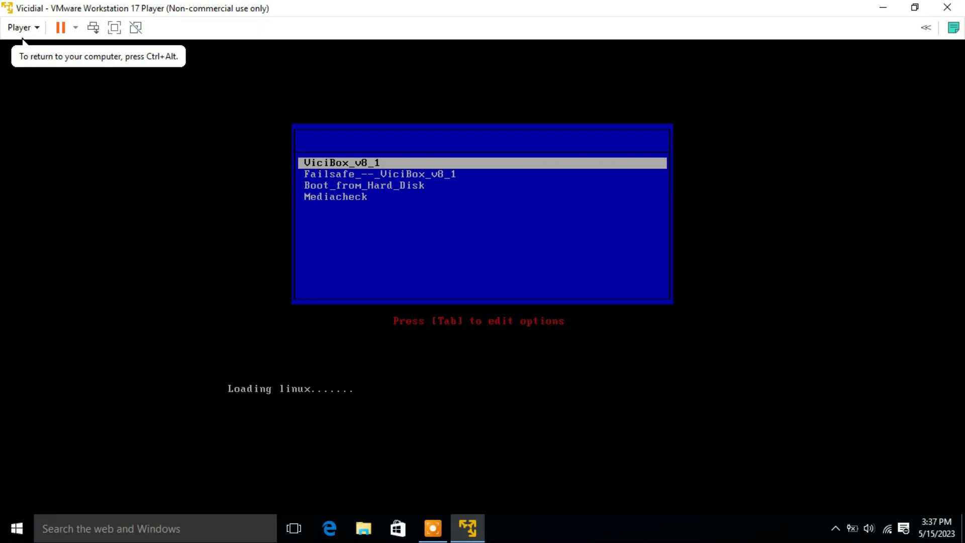